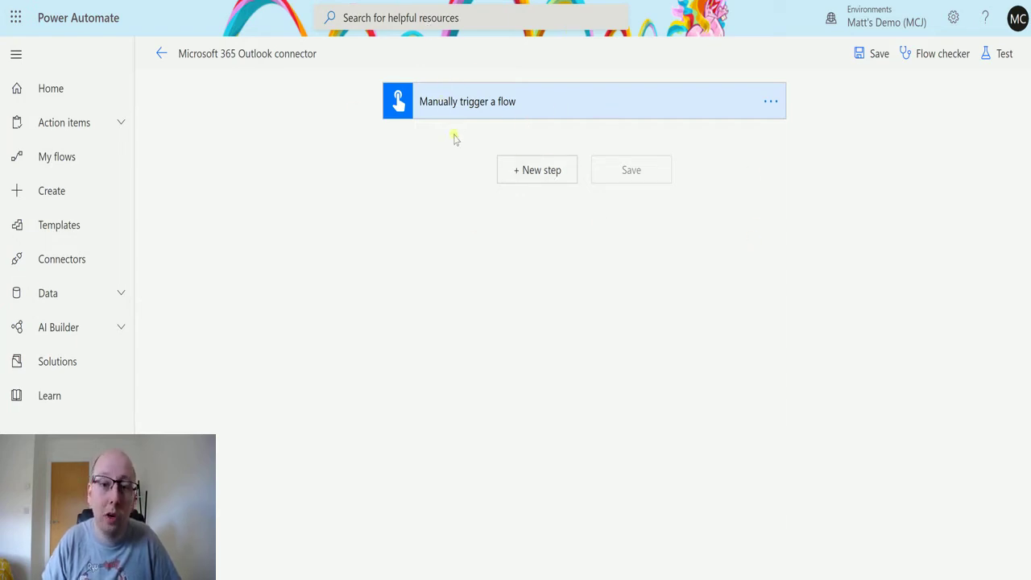
Step: Add a Microsoft 365 Outlook Create contact (V2) step targeting the Contacts folder
{"action": "left_click", "coordinate": [554, 173]}
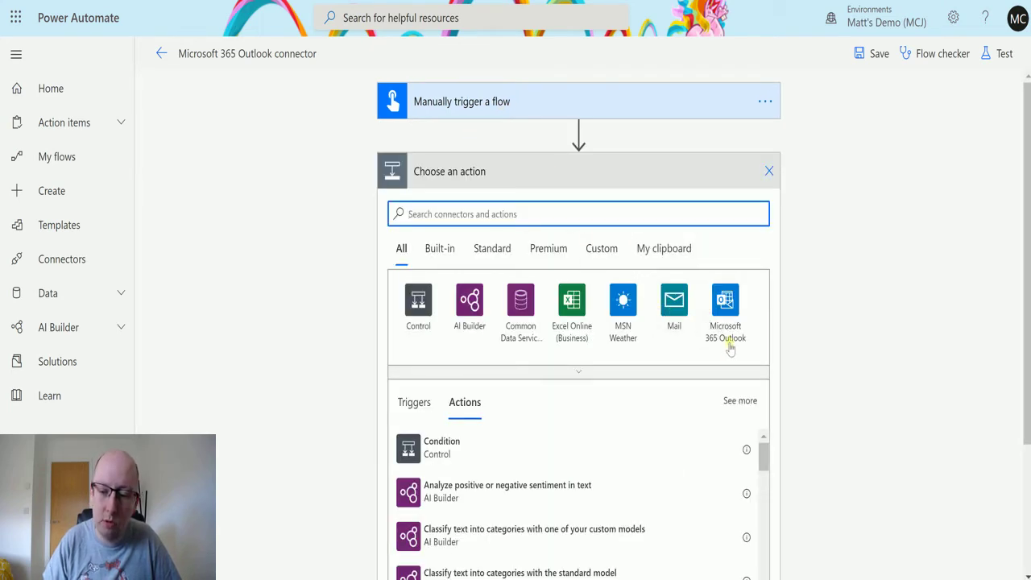
{"action": "left_click", "coordinate": [725, 302]}
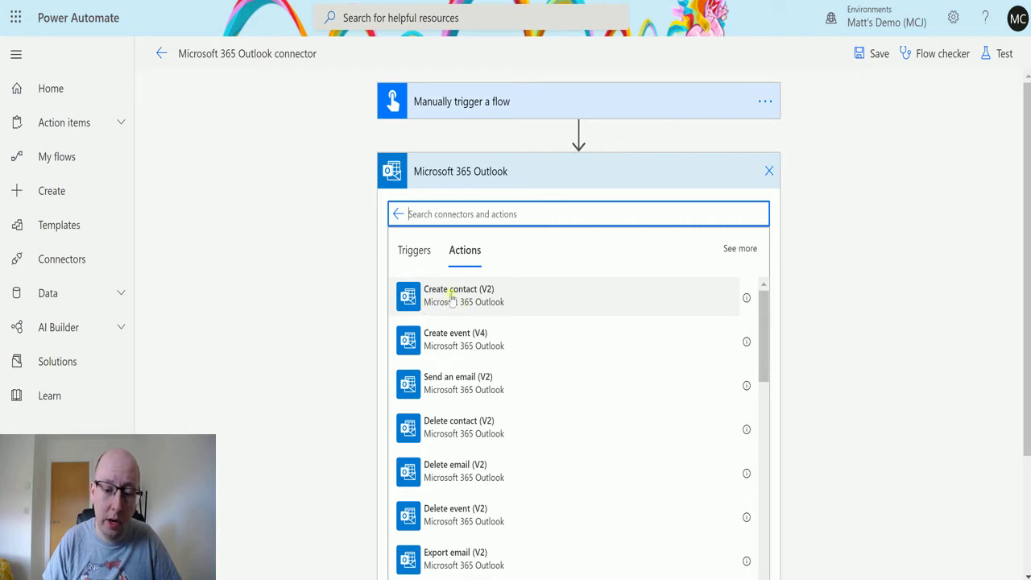
{"action": "left_click", "coordinate": [405, 282]}
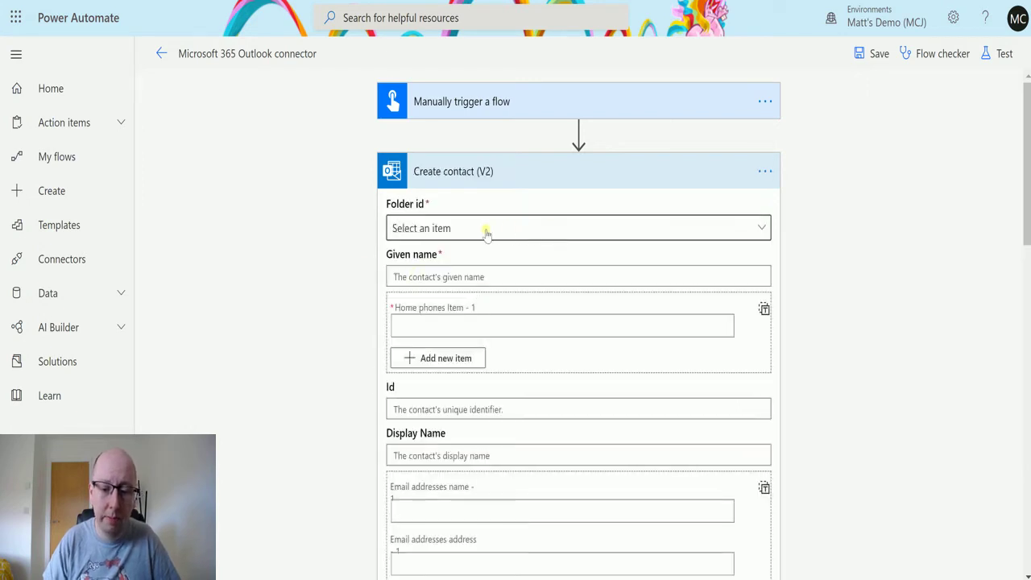
{"action": "left_click", "coordinate": [490, 231]}
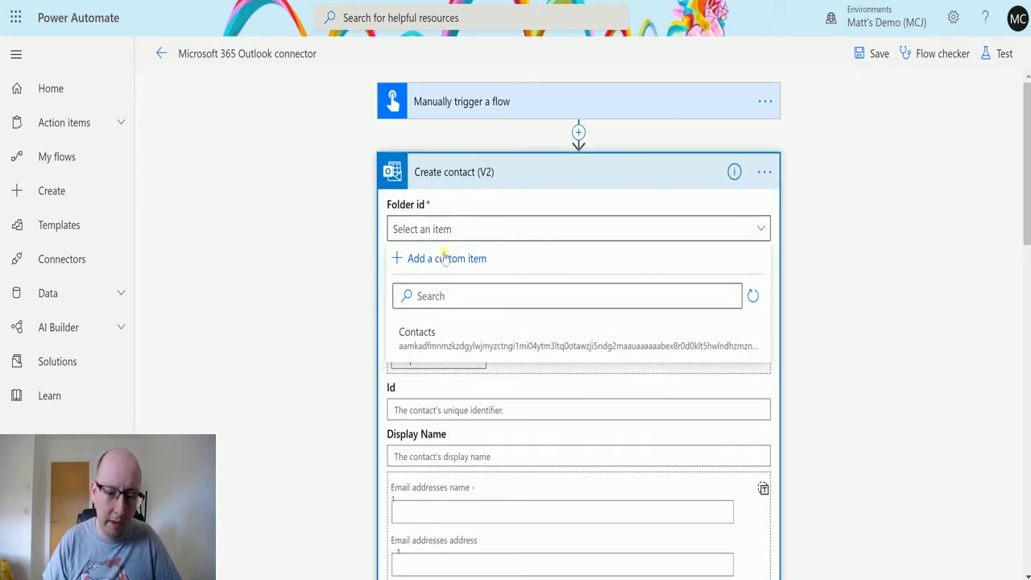
{"action": "left_click", "coordinate": [443, 337]}
Step: Set given name 'Test Contact to be deleted' and home phone 1234567
{"action": "left_click", "coordinate": [474, 277]}
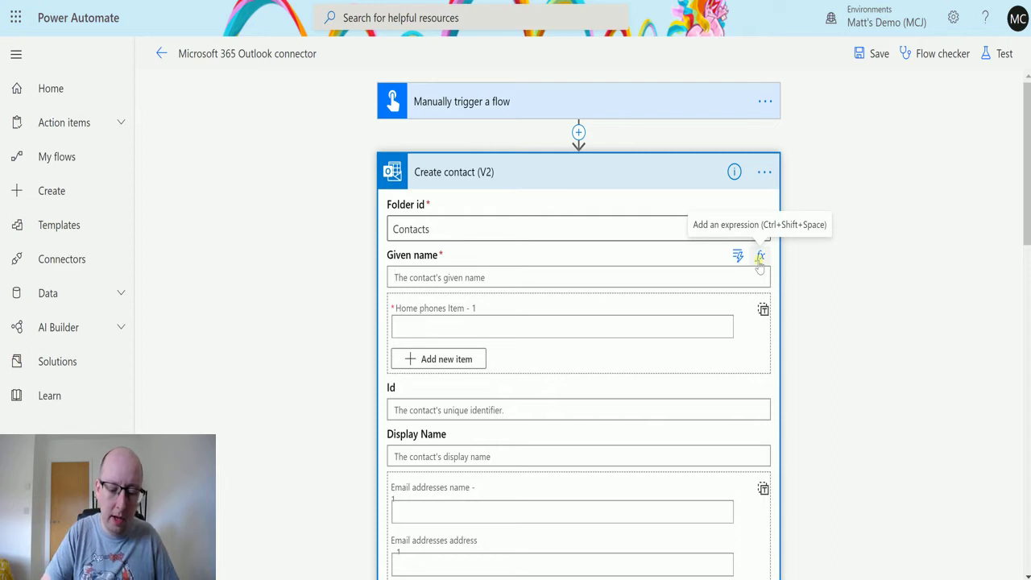
{"action": "type", "text": "Test Co"}
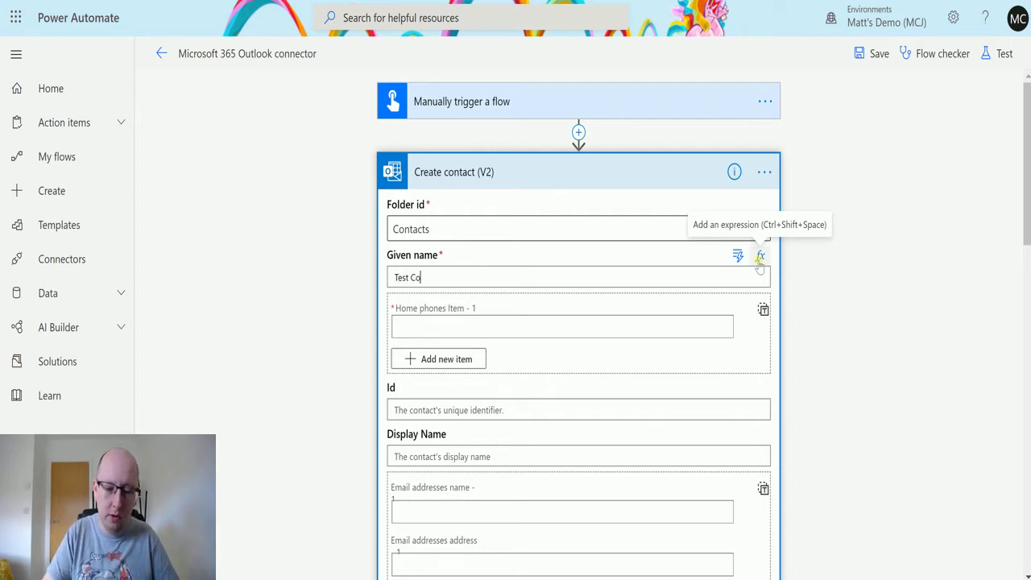
{"action": "type", "text": "nte"}
{"action": "type", "text": "t to be deleted"}
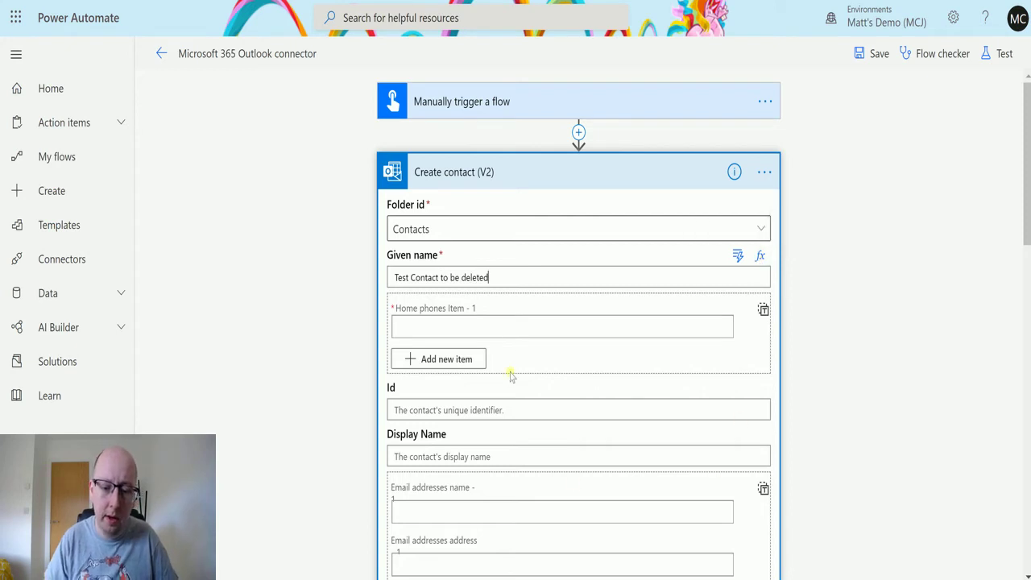
{"action": "left_click", "coordinate": [513, 326]}
{"action": "type", "text": "1234567"}
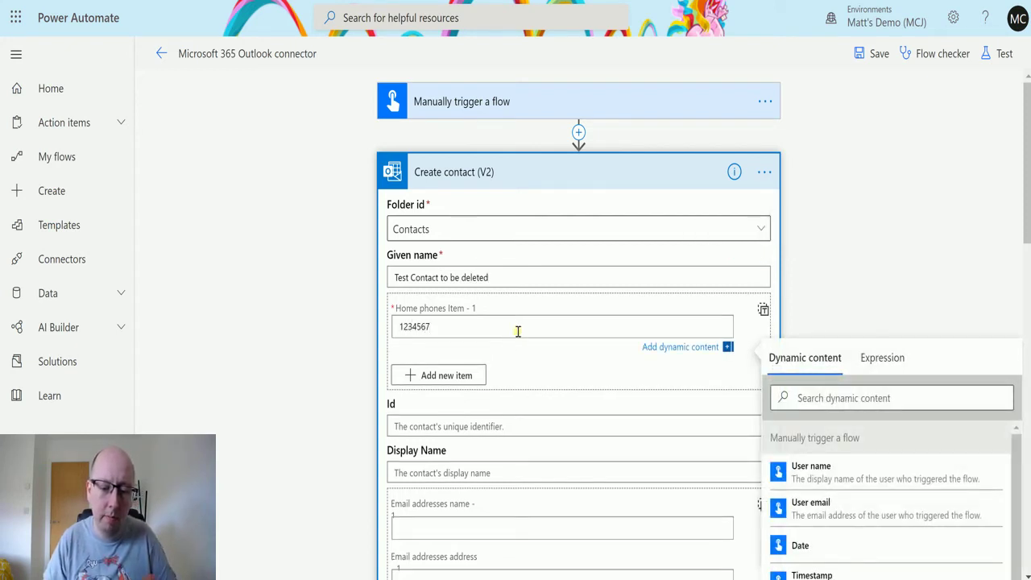
{"action": "left_click", "coordinate": [674, 172]}
Step: Add a Delay (Schedule) action with Count 30 and Unit Second
{"action": "left_click", "coordinate": [534, 240]}
{"action": "type", "text": "de"}
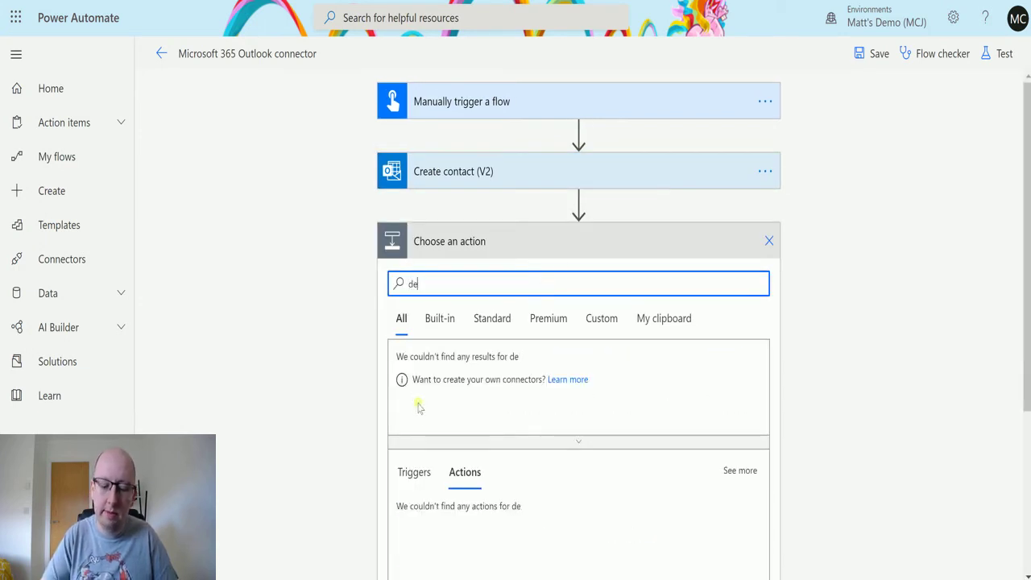
{"action": "type", "text": "lay"}
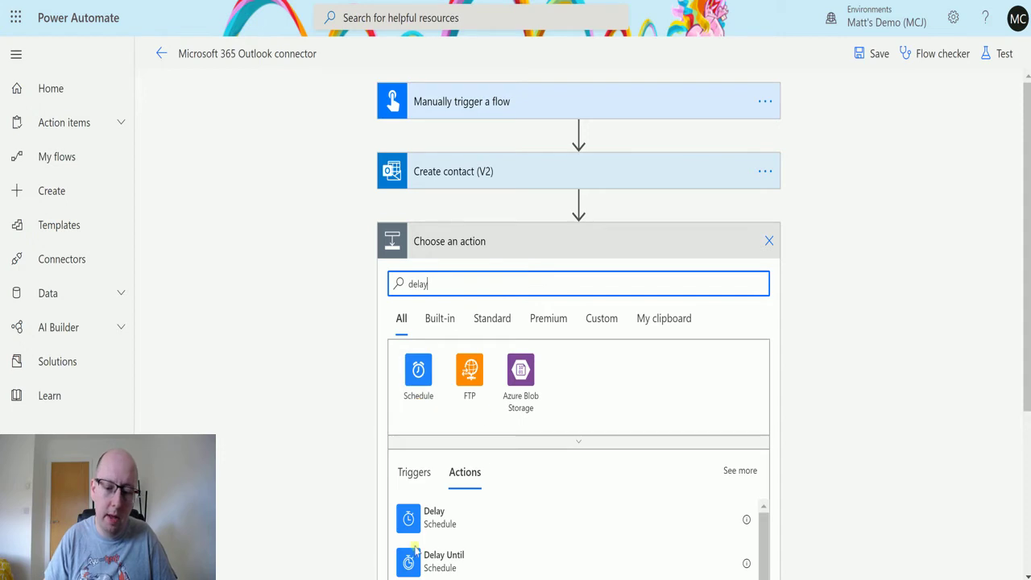
{"action": "left_click", "coordinate": [433, 520]}
{"action": "left_click", "coordinate": [451, 344]}
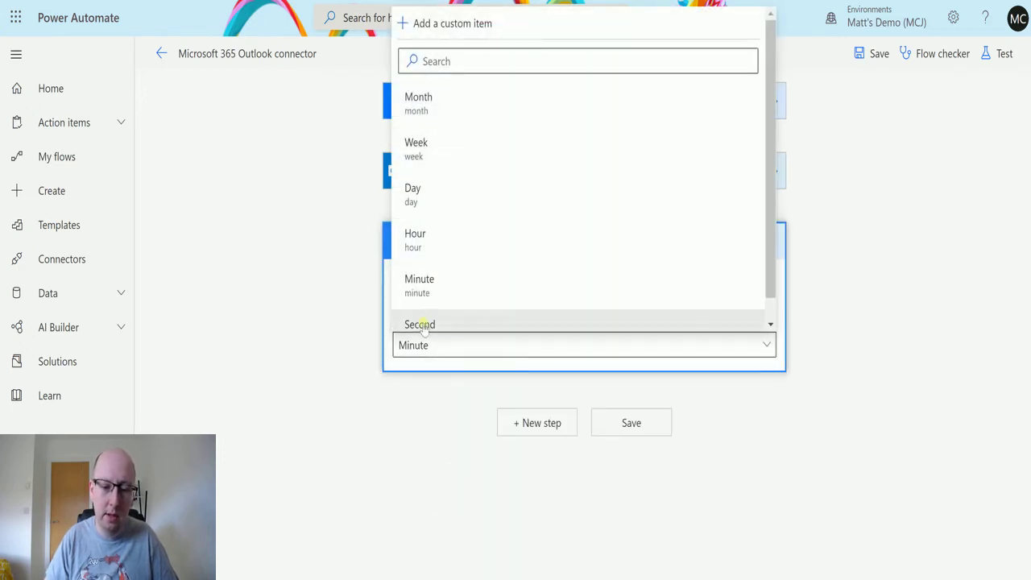
{"action": "left_click", "coordinate": [427, 324]}
{"action": "type", "text": "3"}
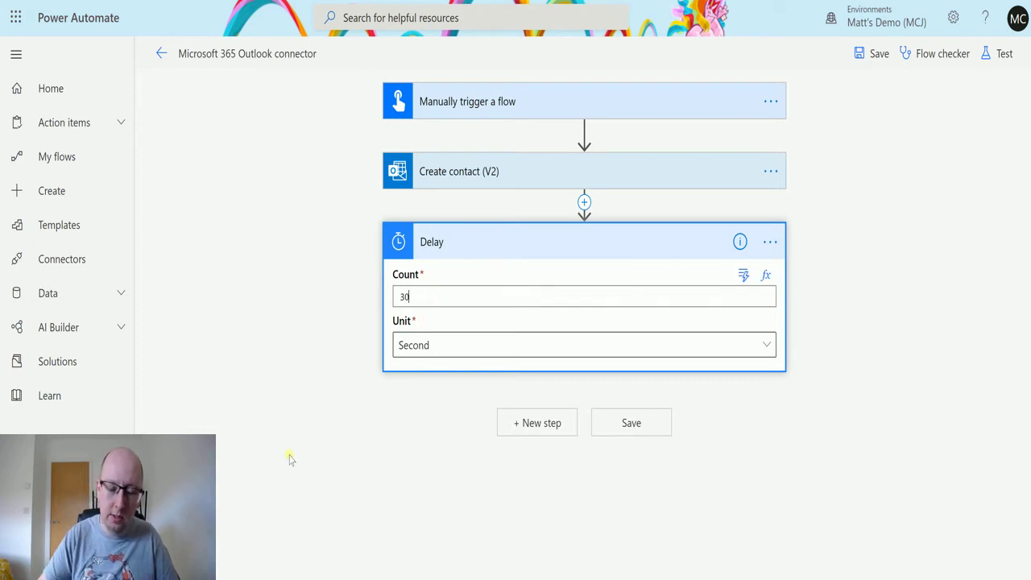
{"action": "type", "text": "0"}
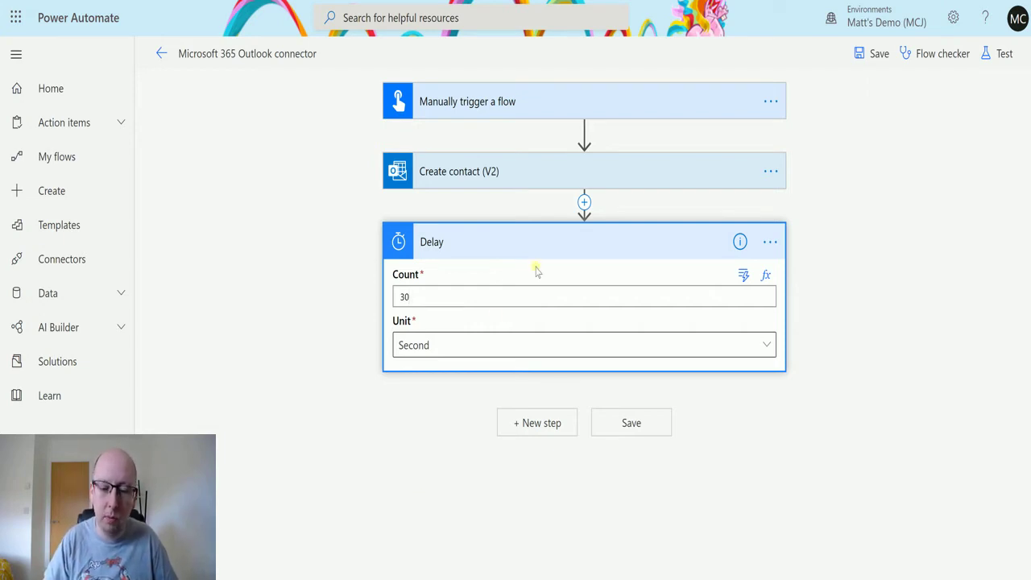
Step: Add a Microsoft 365 Outlook Delete contact (V2) step after the Delay
{"action": "left_click", "coordinate": [642, 238]}
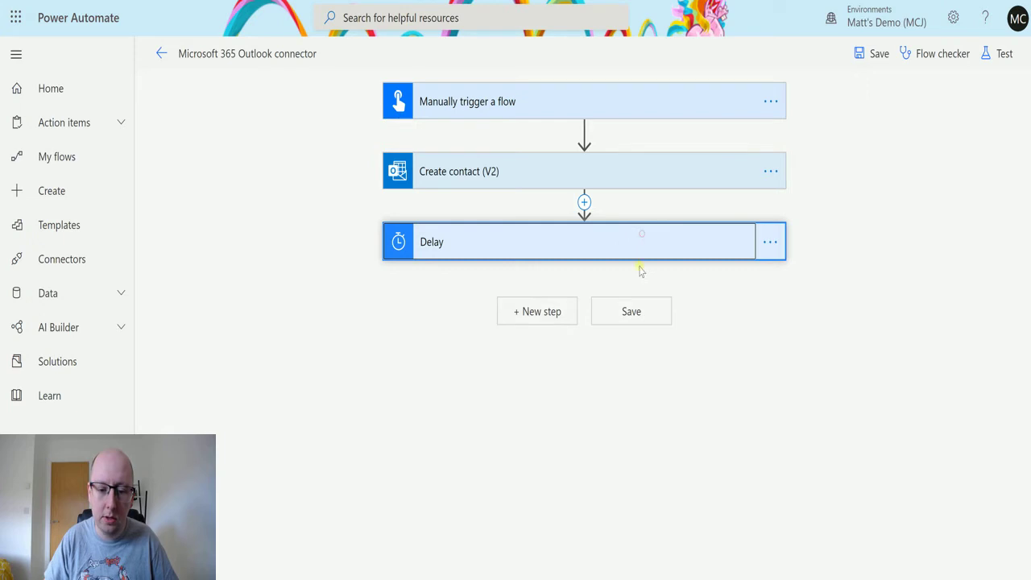
{"action": "left_click", "coordinate": [554, 321]}
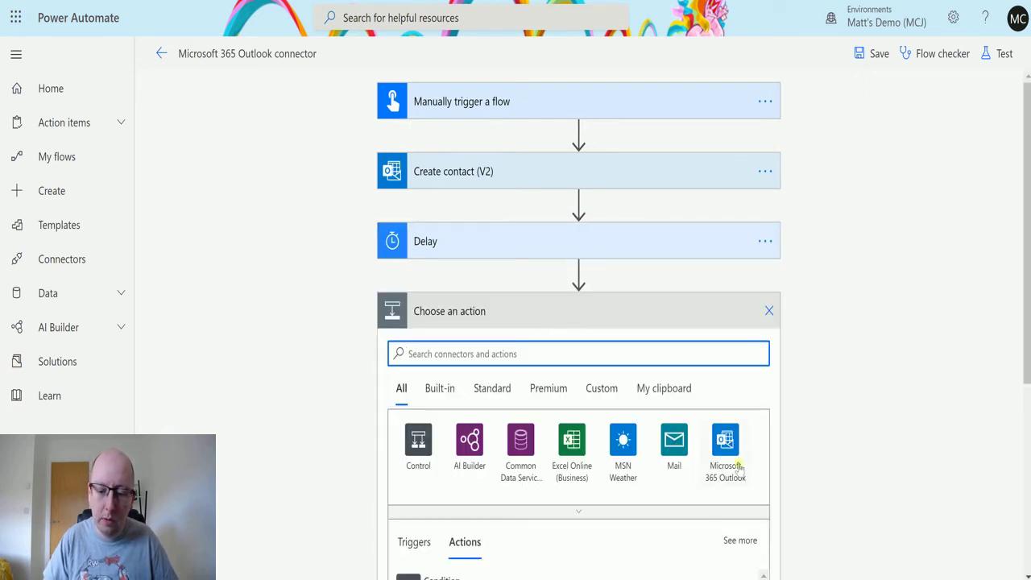
{"action": "left_click", "coordinate": [734, 459]}
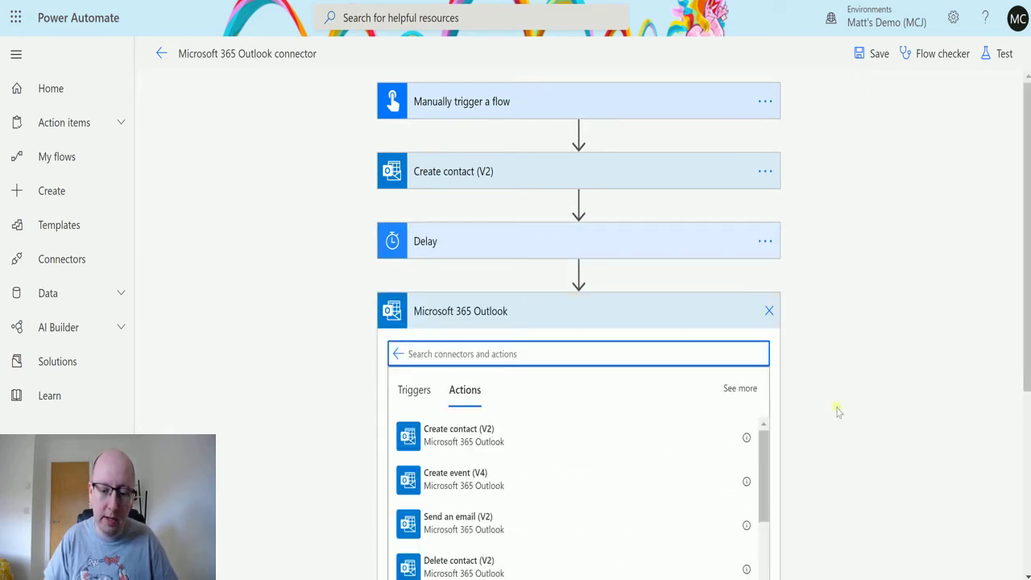
{"action": "scroll", "coordinate": [571, 457], "scroll_direction": "down", "scroll_amount": 1}
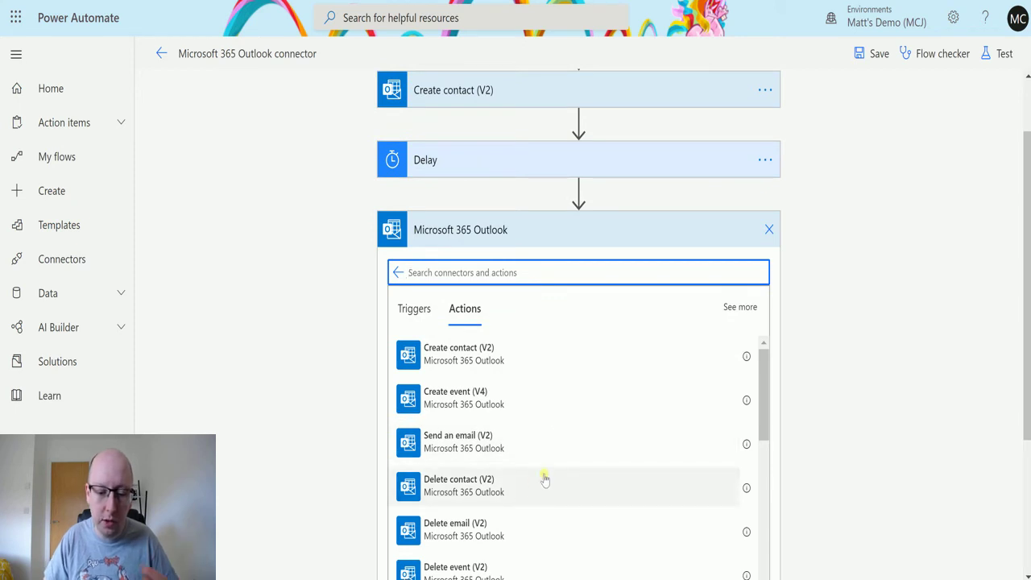
{"action": "left_click", "coordinate": [520, 487]}
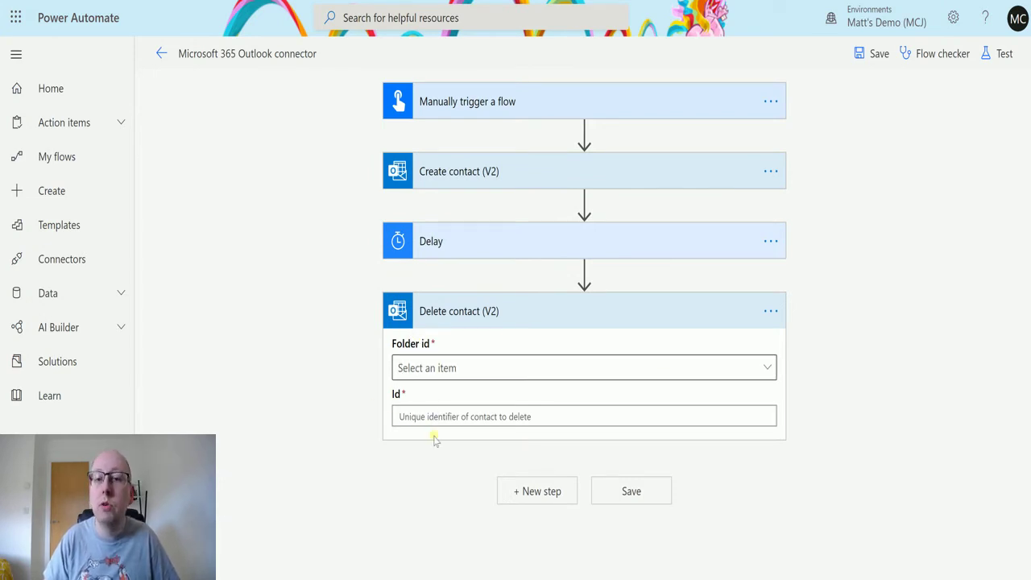
Step: Set Folder id to Contacts and Id to the dynamic Id from Create contact
{"action": "left_click", "coordinate": [495, 369]}
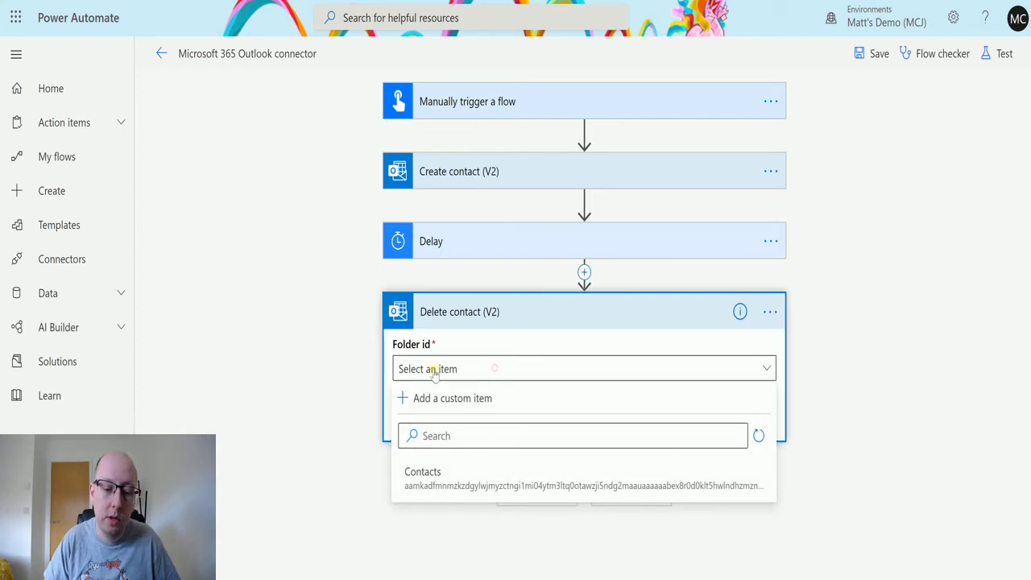
{"action": "left_click", "coordinate": [461, 475]}
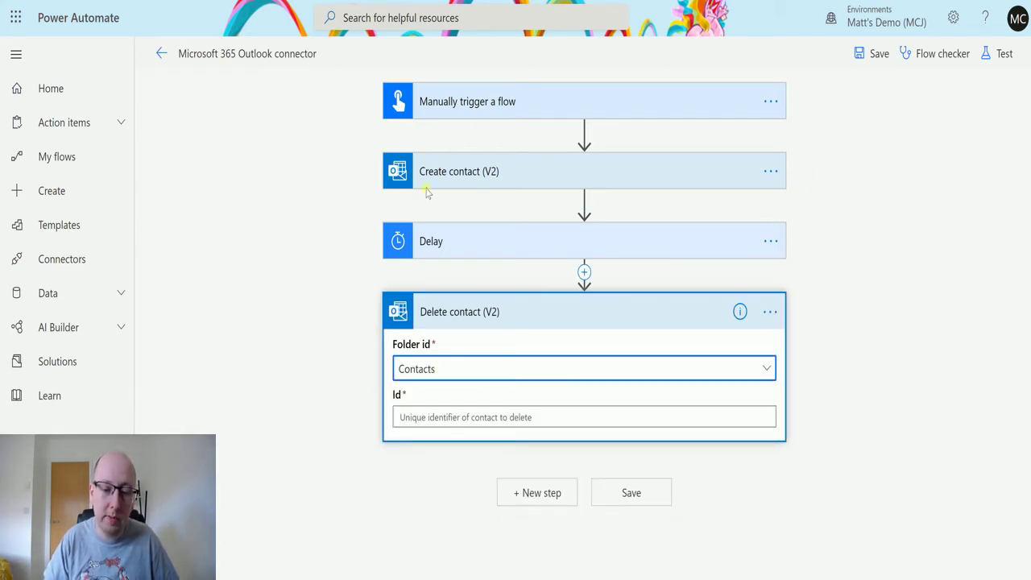
{"action": "left_click", "coordinate": [465, 369]}
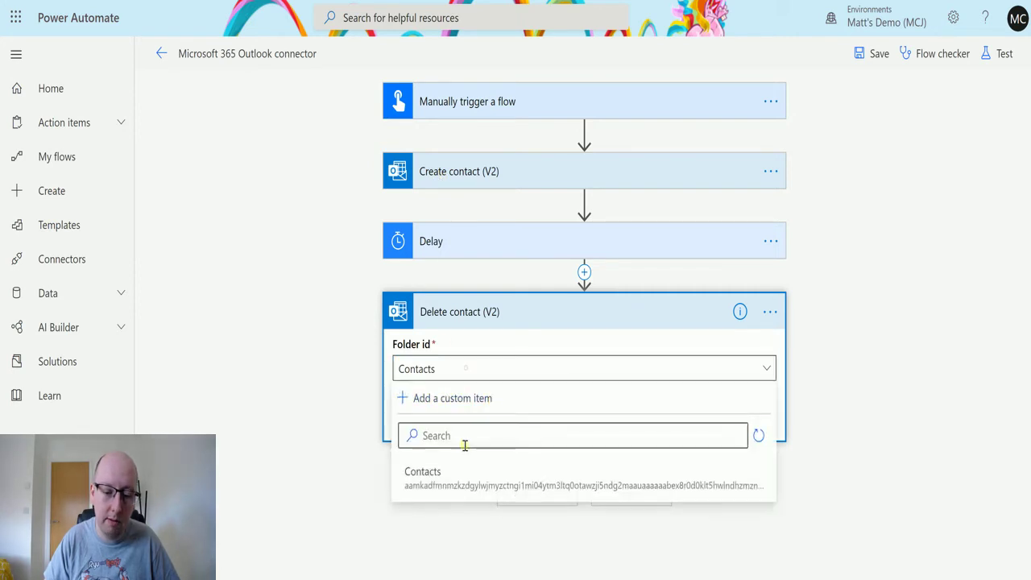
{"action": "left_click", "coordinate": [956, 372]}
{"action": "left_click", "coordinate": [499, 419]}
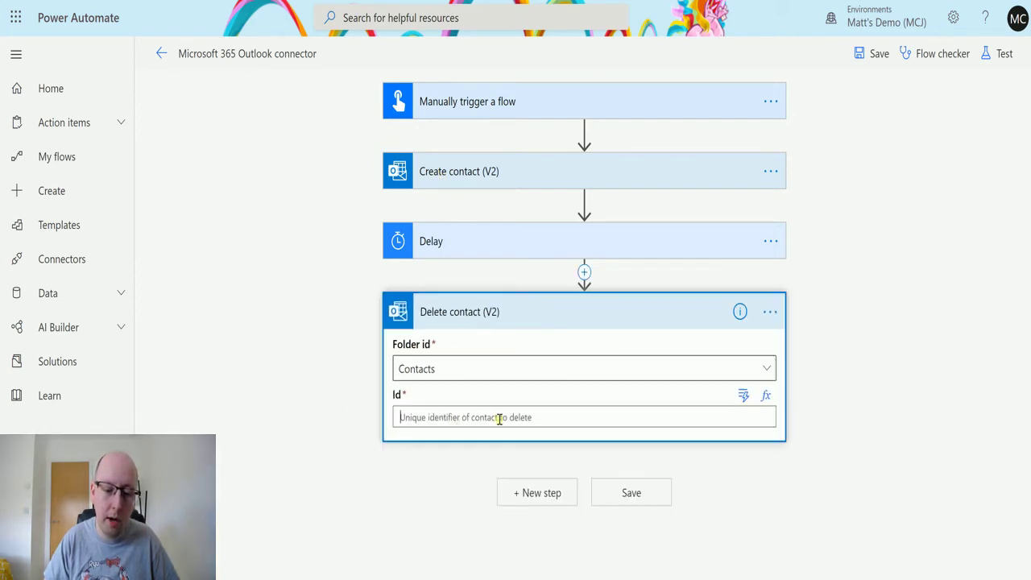
{"action": "left_click", "coordinate": [459, 420]}
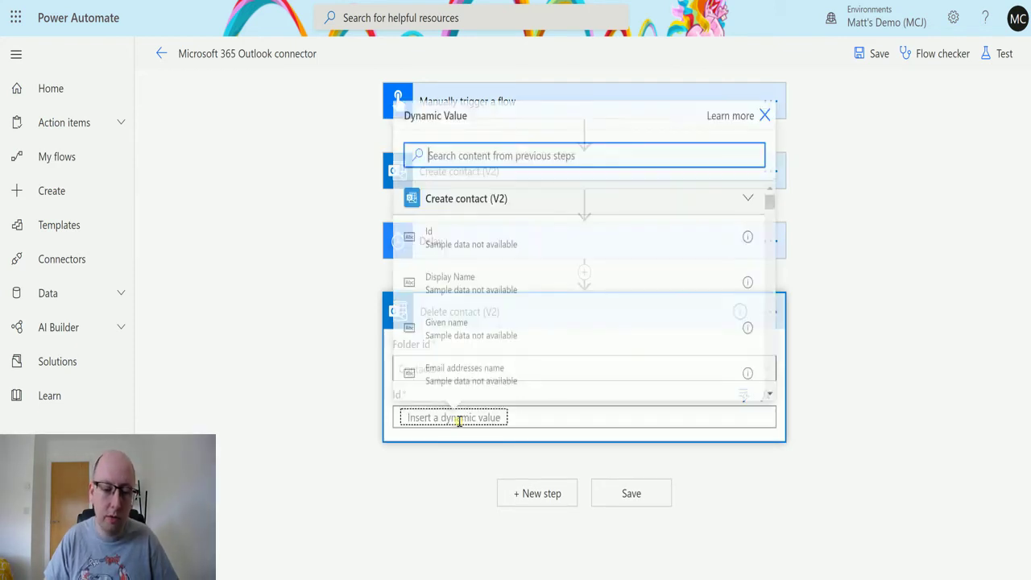
{"action": "left_click", "coordinate": [465, 236]}
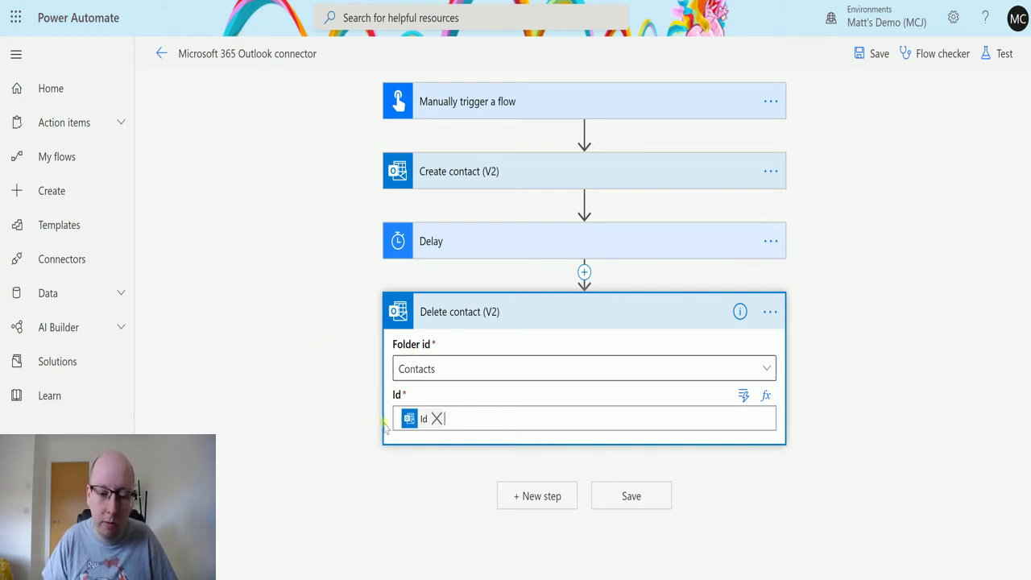
Step: Save and test the flow with a manually performed trigger, then run it
{"action": "left_click", "coordinate": [1003, 53]}
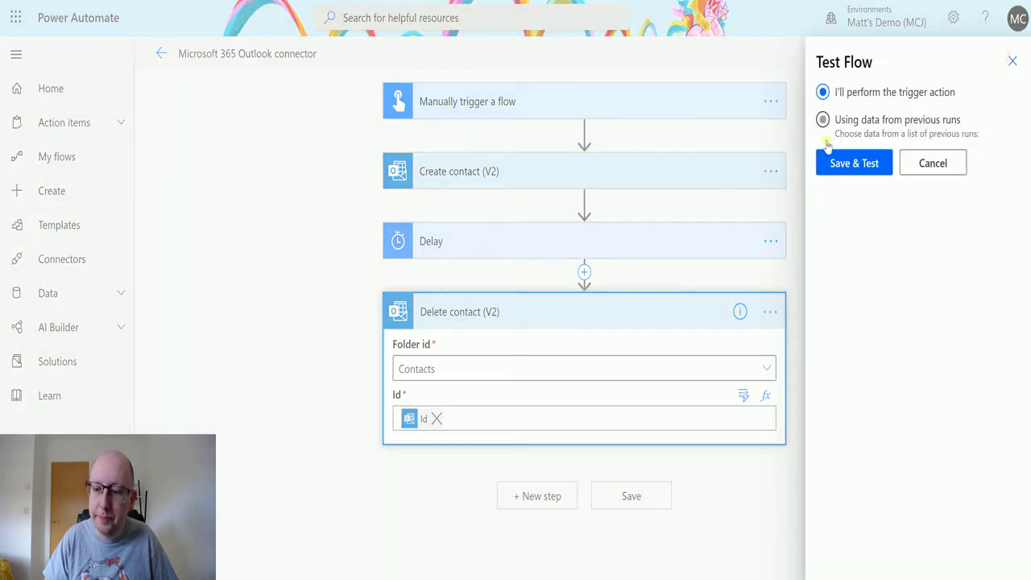
{"action": "left_click", "coordinate": [855, 161]}
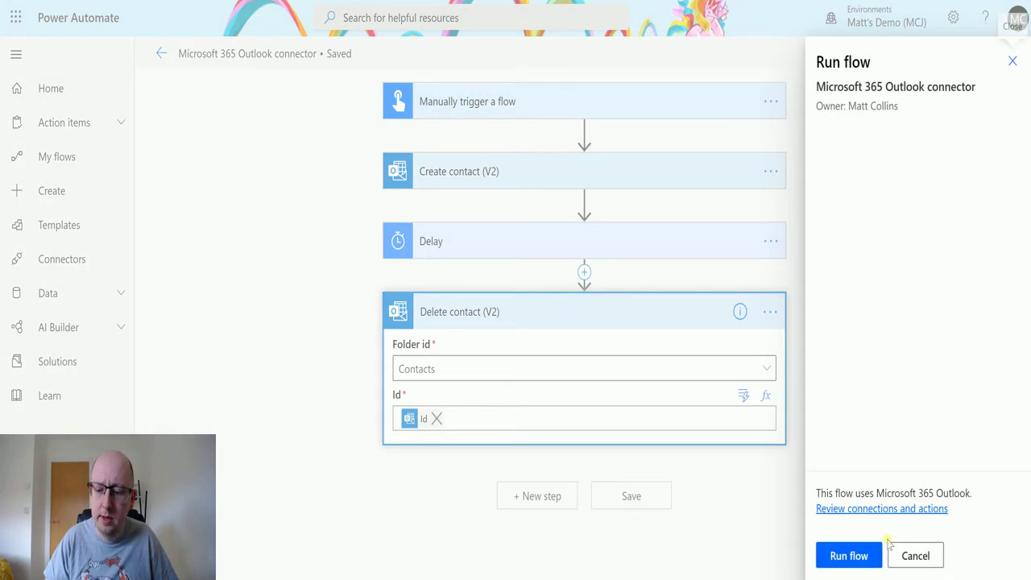
{"action": "left_click", "coordinate": [856, 555]}
{"action": "left_click", "coordinate": [856, 556]}
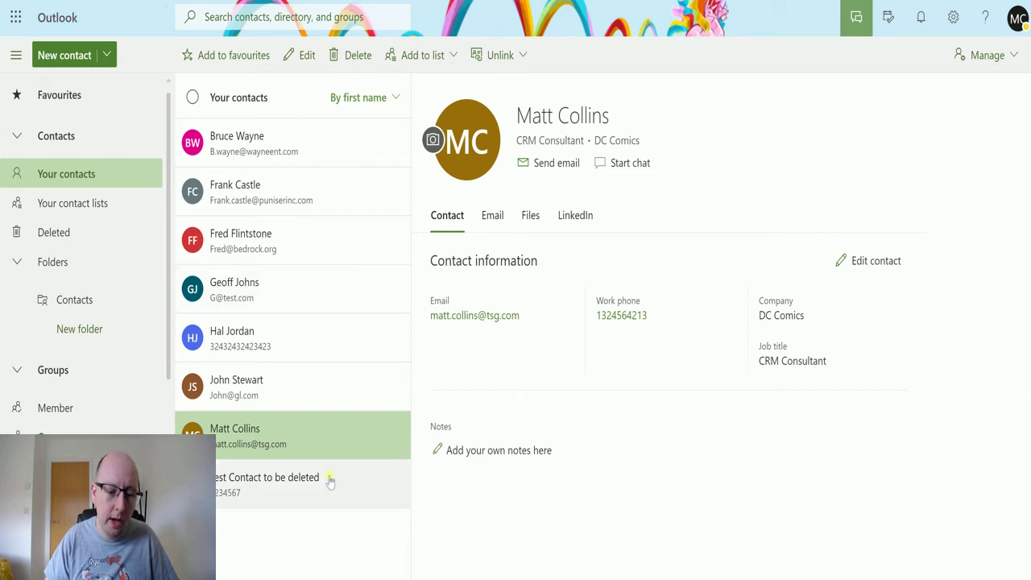
Step: View Test Contact to be deleted in Outlook People, then confirm it's gone from the list
{"action": "left_click", "coordinate": [328, 487]}
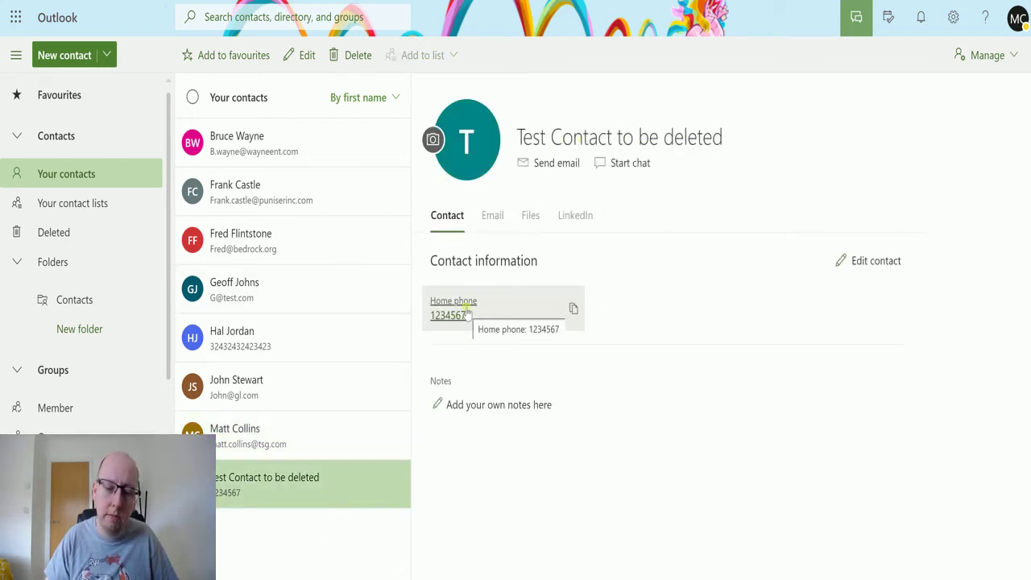
{"action": "left_click", "coordinate": [288, 454]}
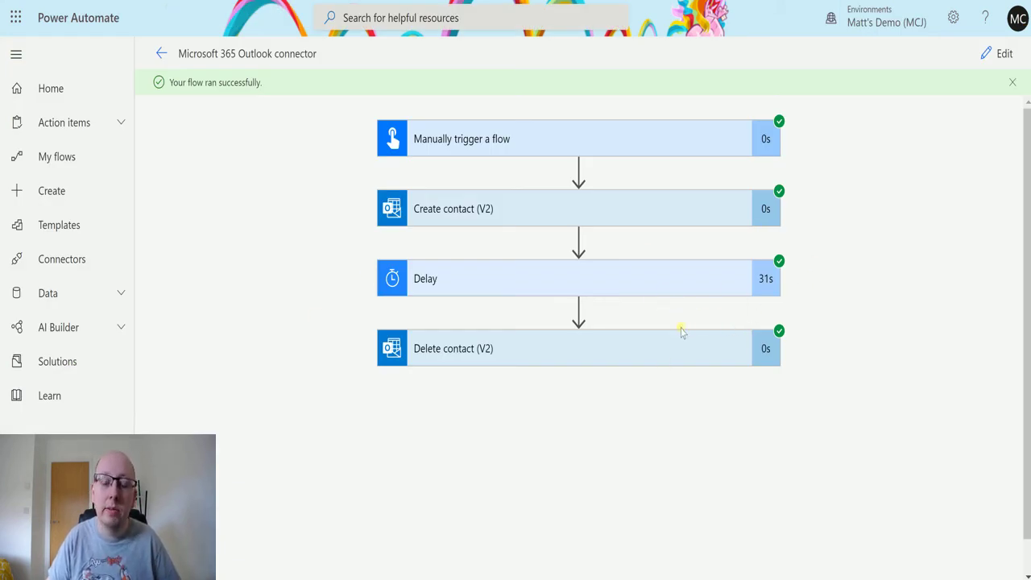
Step: Expand the Delete contact (V2) run card to review its Contacts folder and Id inputs
{"action": "left_click", "coordinate": [614, 348]}
{"action": "scroll", "coordinate": [538, 219], "scroll_direction": "down", "scroll_amount": 2}
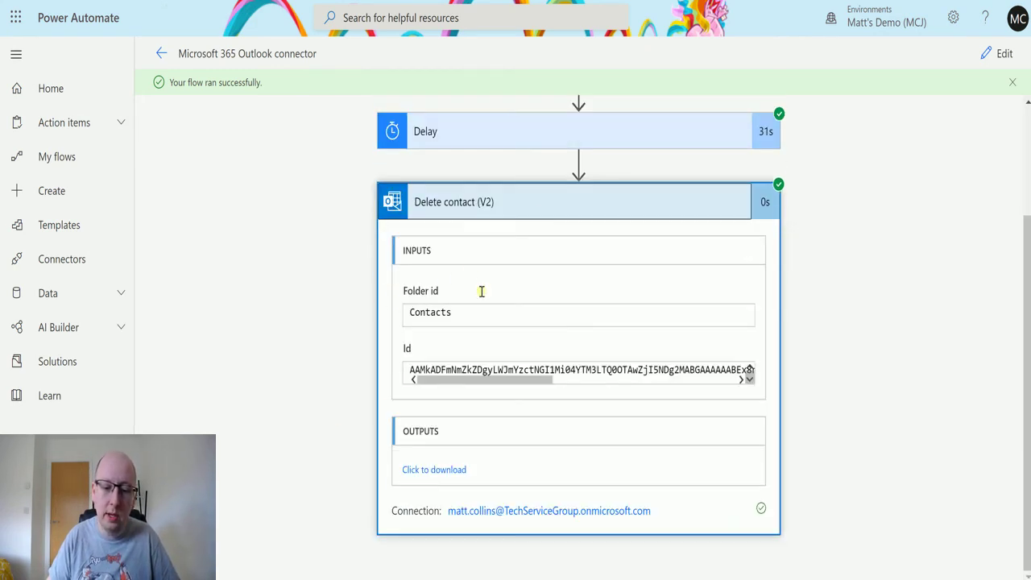
{"action": "scroll", "coordinate": [524, 348], "scroll_direction": "up", "scroll_amount": 1}
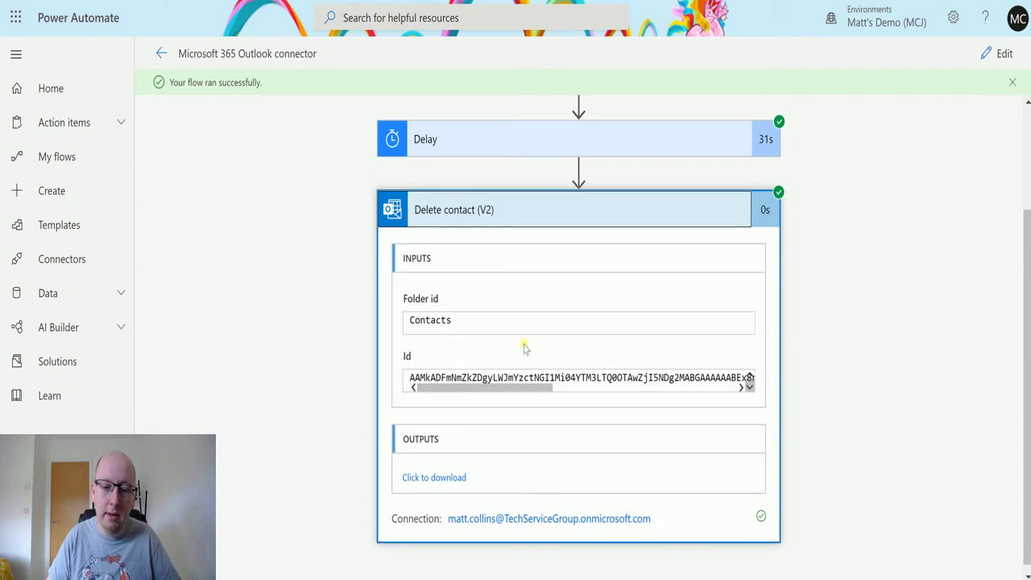
{"action": "scroll", "coordinate": [523, 348], "scroll_direction": "up", "scroll_amount": 2}
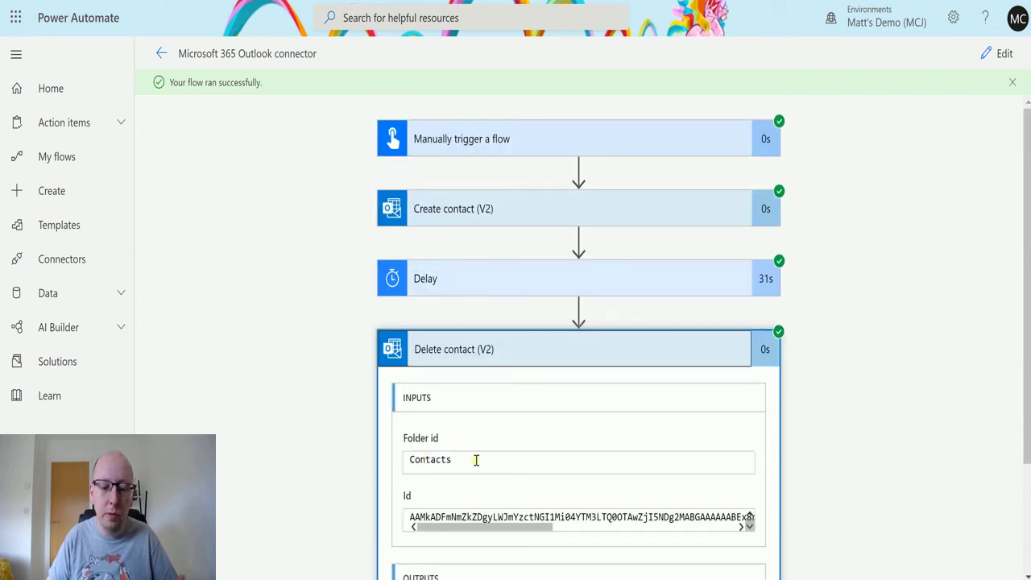